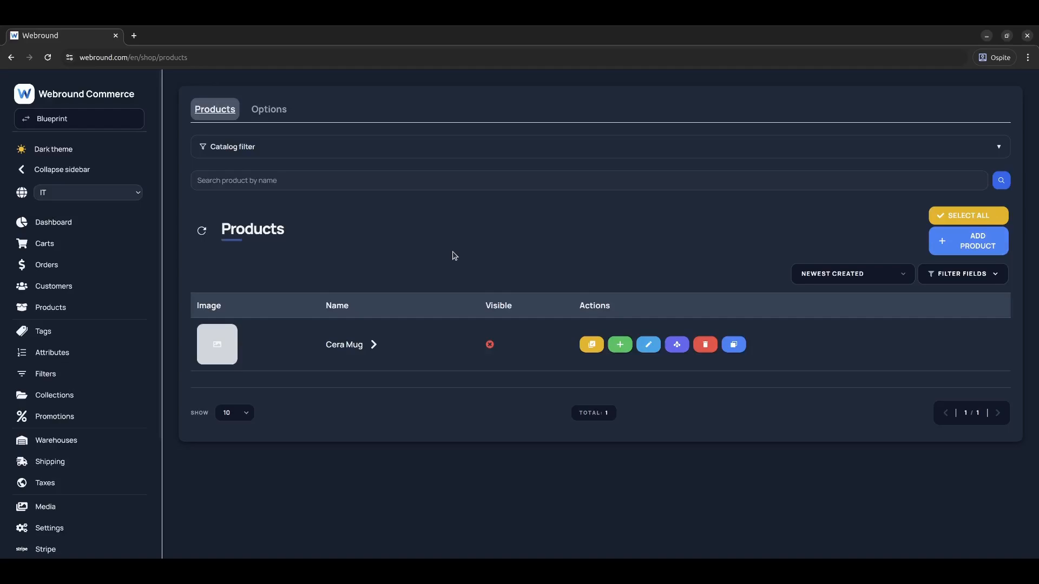
Open the Cera Mug - Green variant for editing and add a new price entry to its linked prices.
{"action": "left_click", "coordinate": [346, 347]}
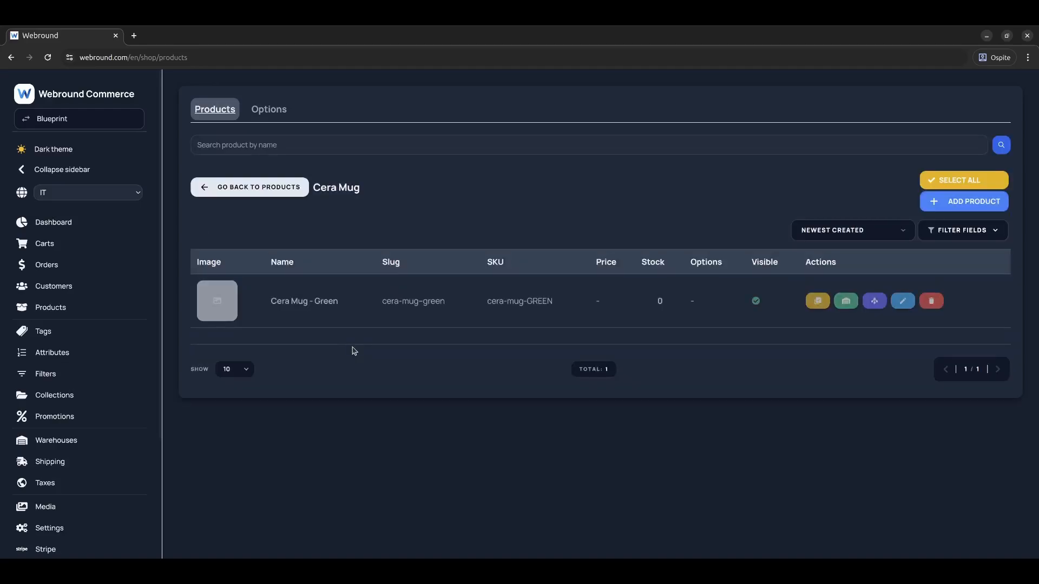
{"action": "left_click", "coordinate": [901, 301]}
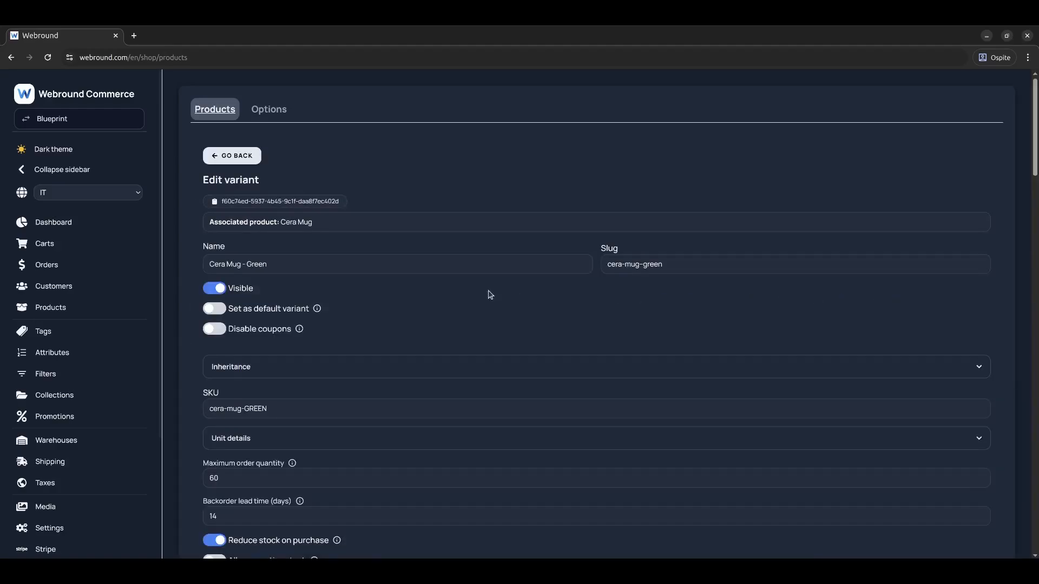
{"action": "scroll", "coordinate": [185, 337], "scroll_direction": "down", "scroll_amount": 1}
{"action": "scroll", "coordinate": [185, 336], "scroll_direction": "down", "scroll_amount": 8}
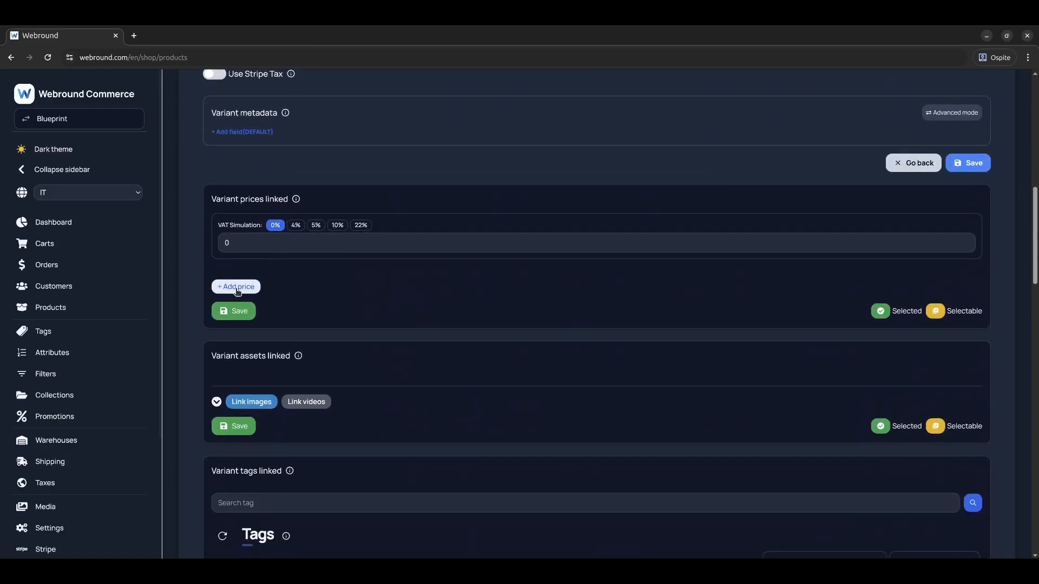
{"action": "left_click", "coordinate": [236, 287]}
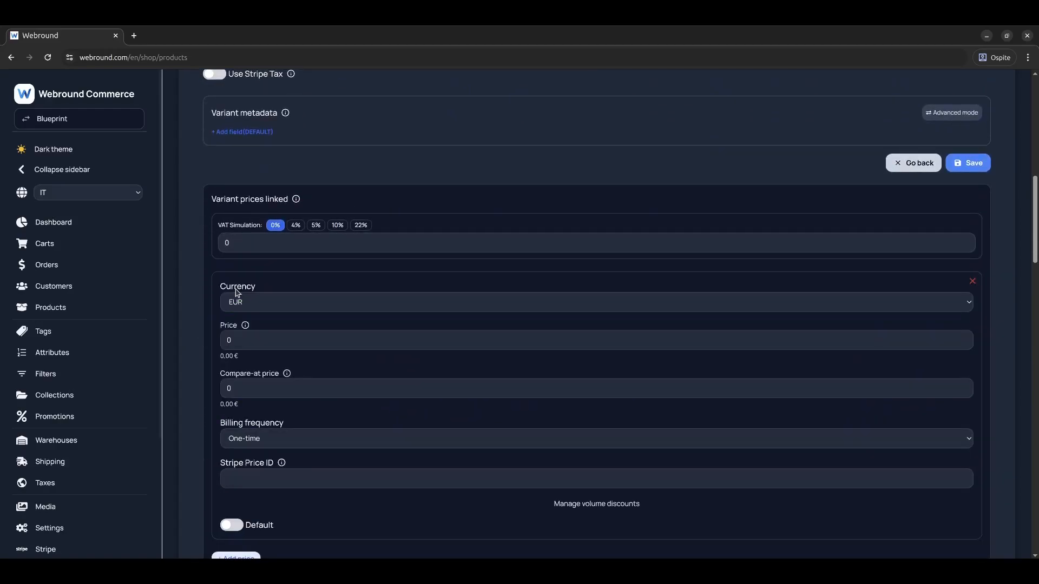
Examine the currency choices, billing frequency choices and Stripe price field of the new price entry.
{"action": "left_click", "coordinate": [272, 305]}
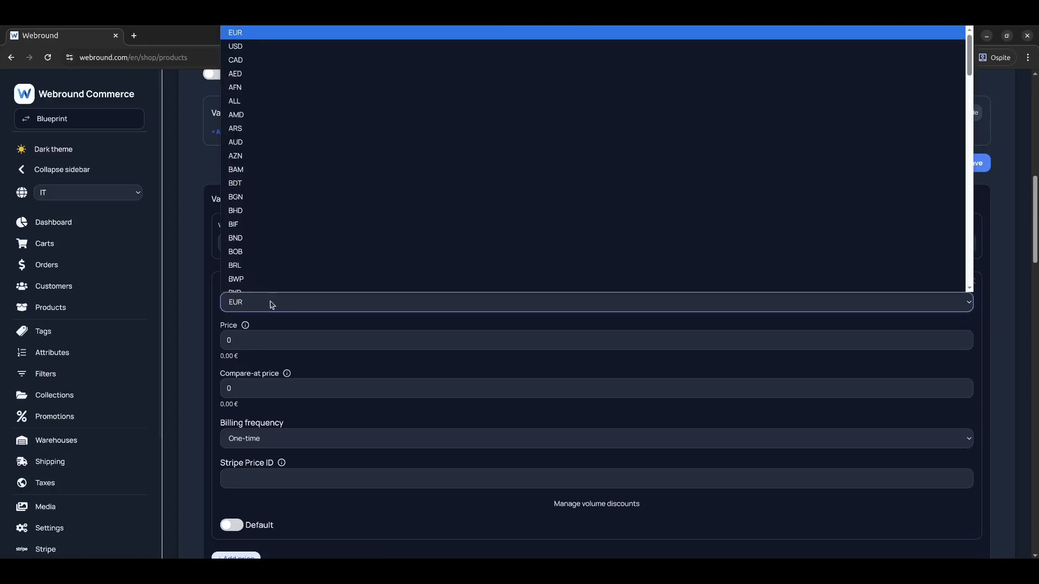
{"action": "left_click", "coordinate": [272, 304]}
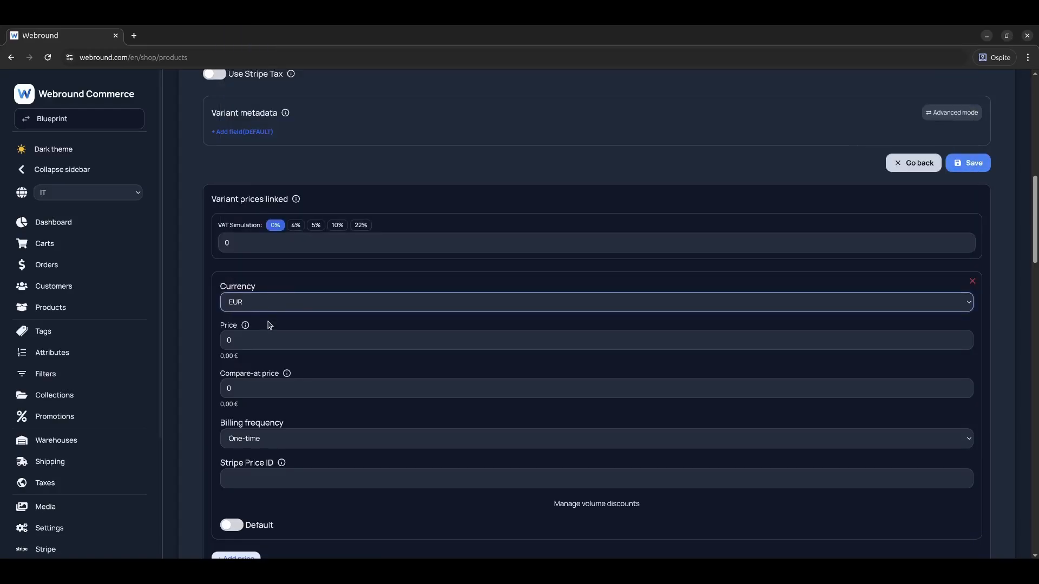
{"action": "left_click", "coordinate": [234, 340]}
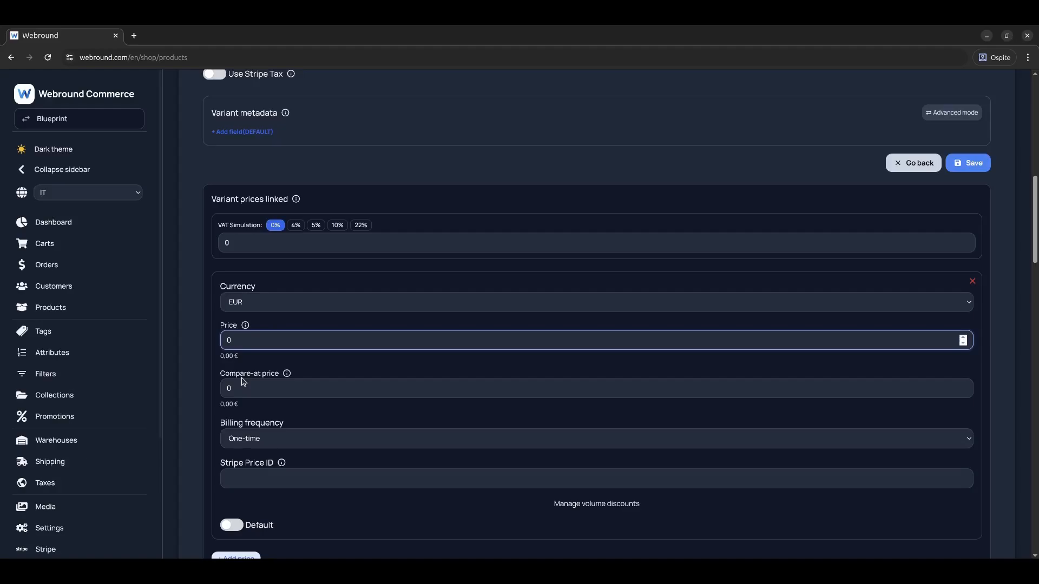
{"action": "left_click", "coordinate": [289, 435]}
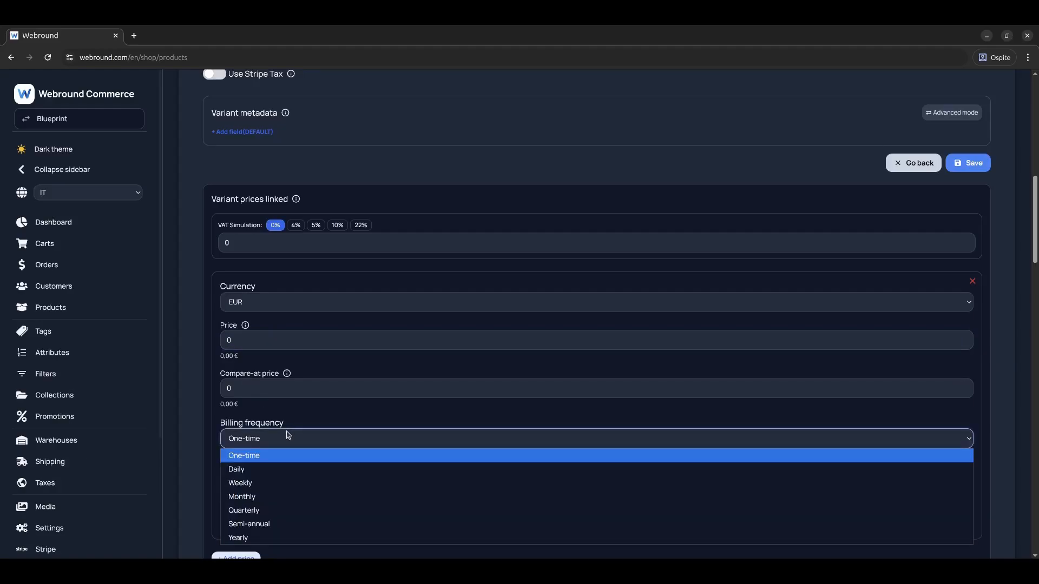
{"action": "left_click", "coordinate": [289, 435]}
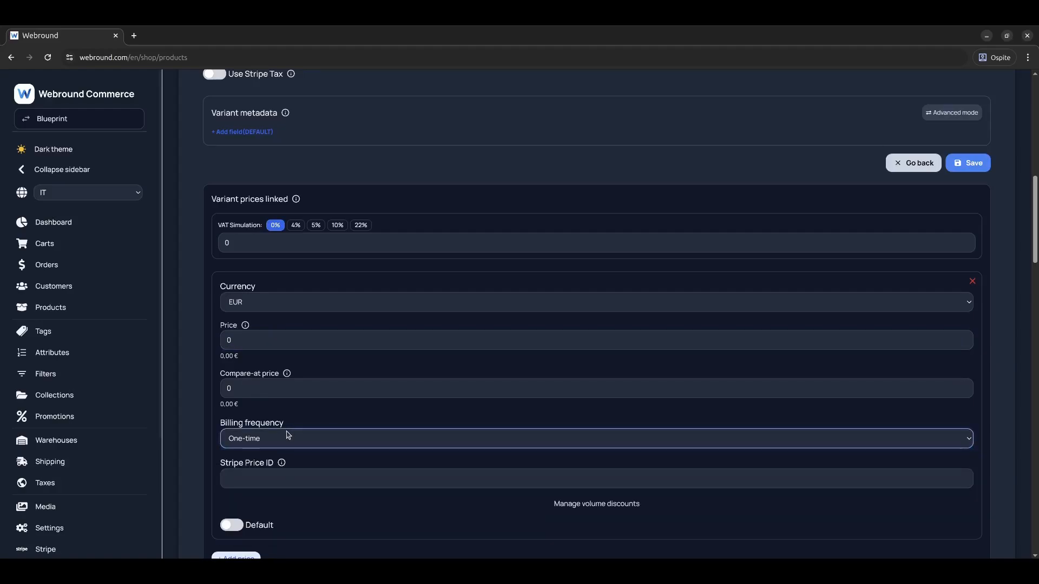
{"action": "left_click", "coordinate": [268, 475]}
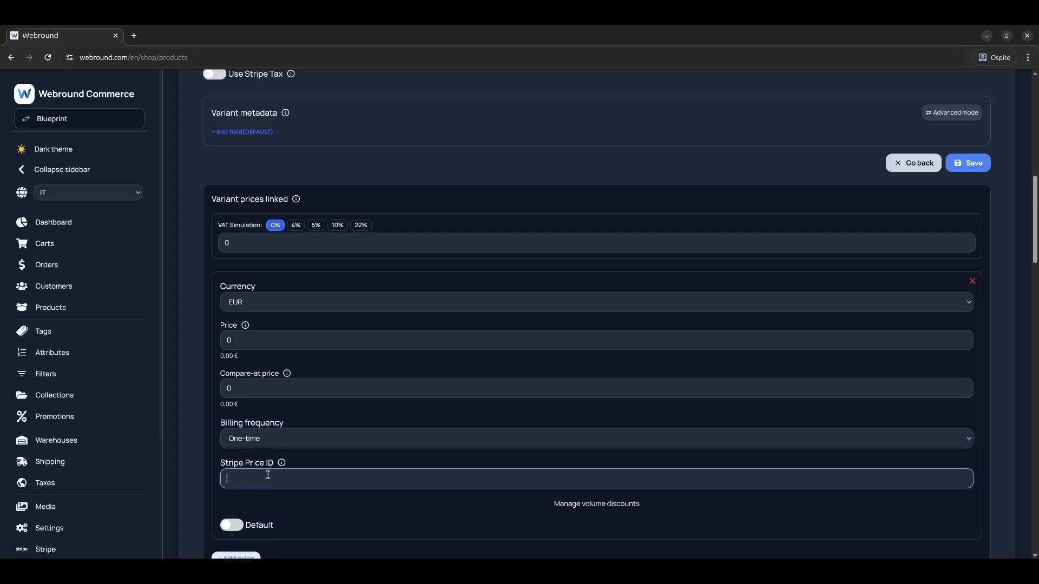
{"action": "left_click", "coordinate": [220, 452]}
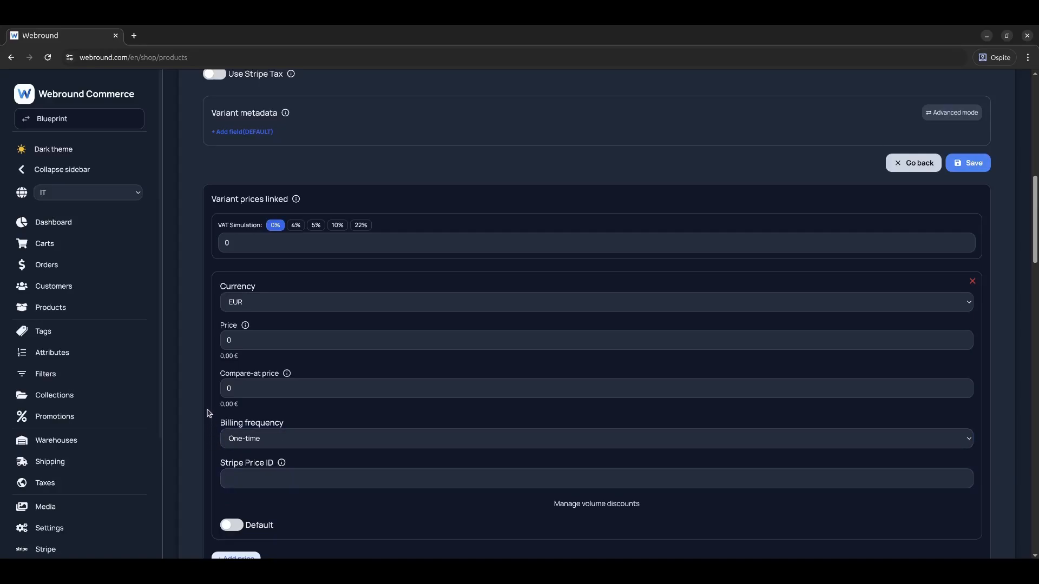
Set the variant's EUR price to 24.
{"action": "double_click", "coordinate": [235, 340]}
{"action": "type", "text": "24"}
{"action": "left_click", "coordinate": [208, 345]}
{"action": "triple_click", "coordinate": [221, 356]}
{"action": "left_click", "coordinate": [210, 370]}
Set the VAT simulation for the variant prices to 22% and check the VAT-inclusive amount.
{"action": "triple_click", "coordinate": [224, 224]}
{"action": "left_click", "coordinate": [216, 241]}
{"action": "left_click", "coordinate": [361, 225]}
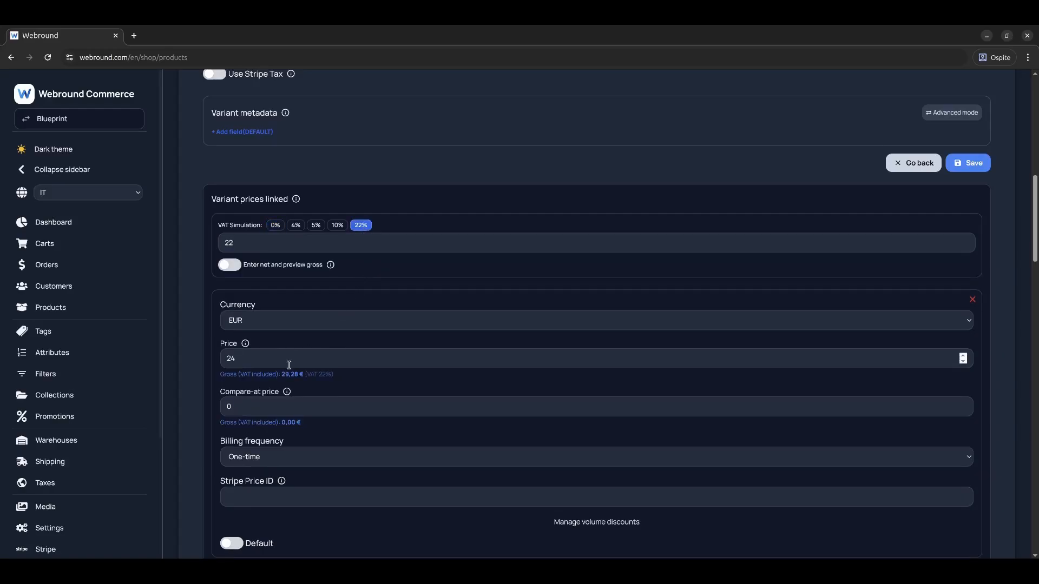
{"action": "double_click", "coordinate": [232, 375]}
{"action": "left_click", "coordinate": [286, 378]}
Switch the price entry mode to enter gross and save net, and set the gross price to 24.
{"action": "left_click", "coordinate": [231, 265]}
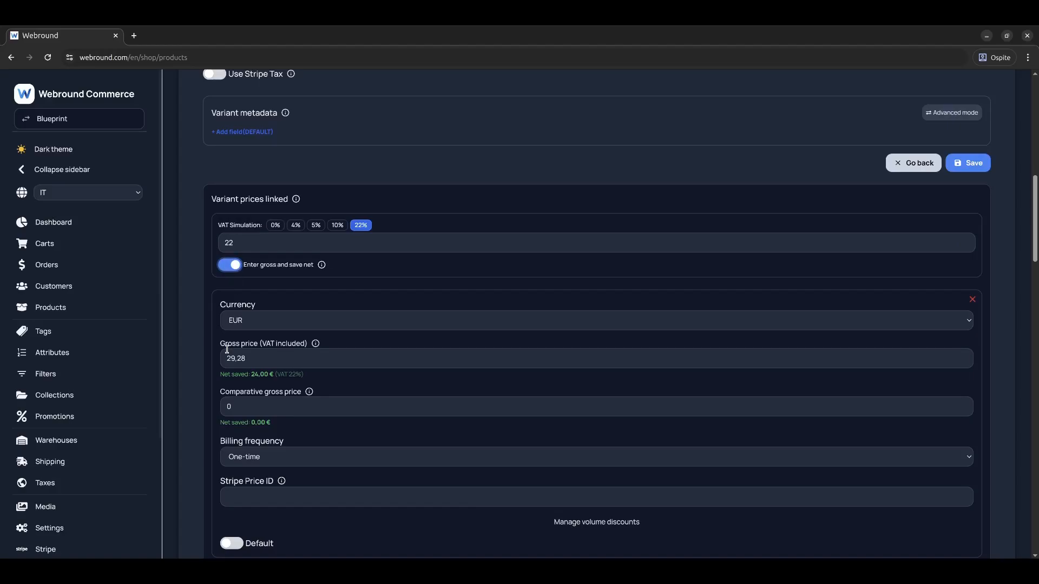
{"action": "left_click_drag", "start_coordinate": [231, 356], "coordinate": [276, 356]}
{"action": "type", "text": "4"}
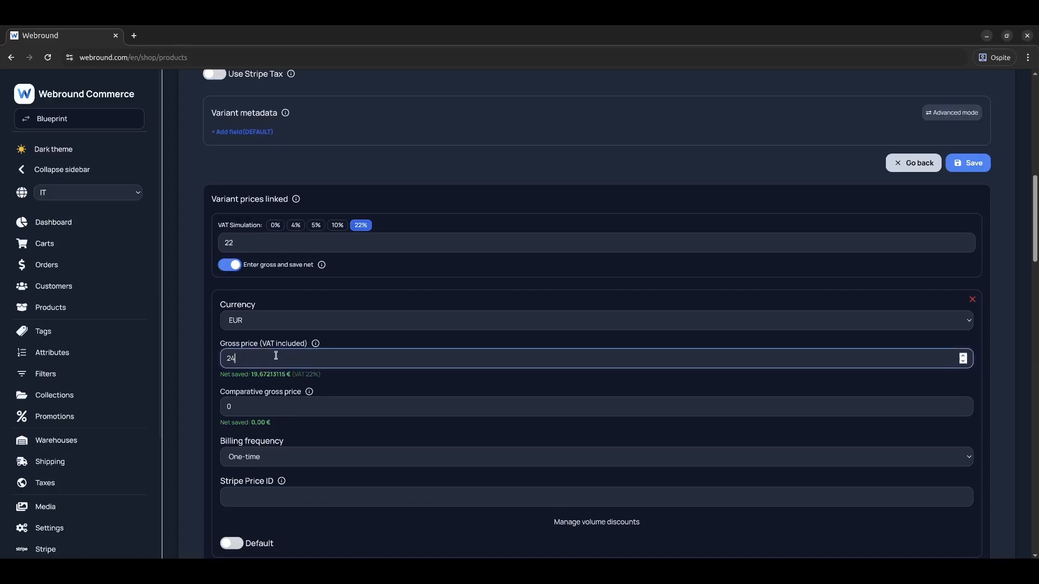
{"action": "left_click", "coordinate": [370, 379]}
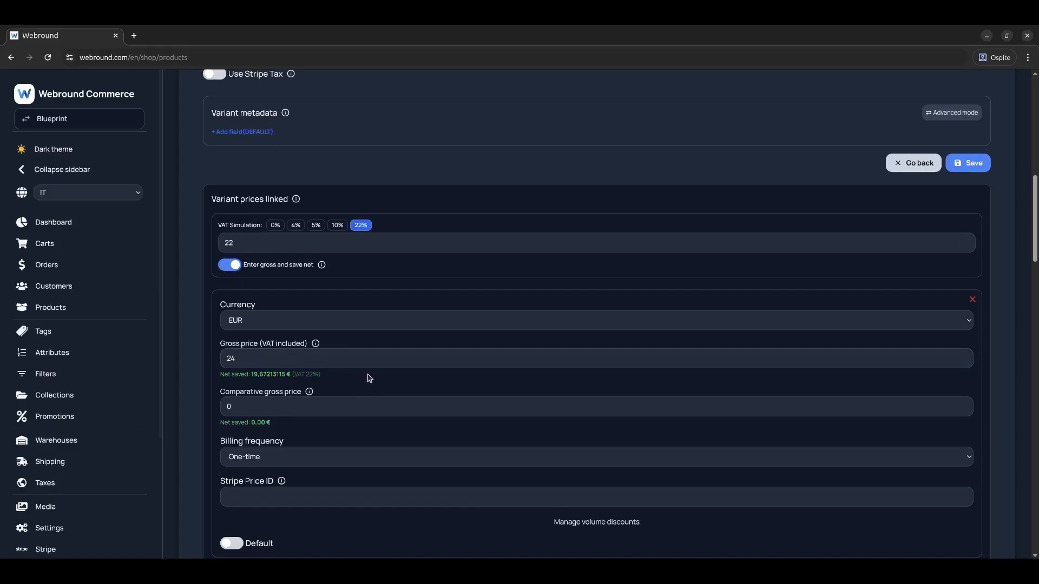
Make the EUR price the default, save the variant prices and return to the Cera Mug variant list.
{"action": "scroll", "coordinate": [365, 372], "scroll_direction": "down", "scroll_amount": 2}
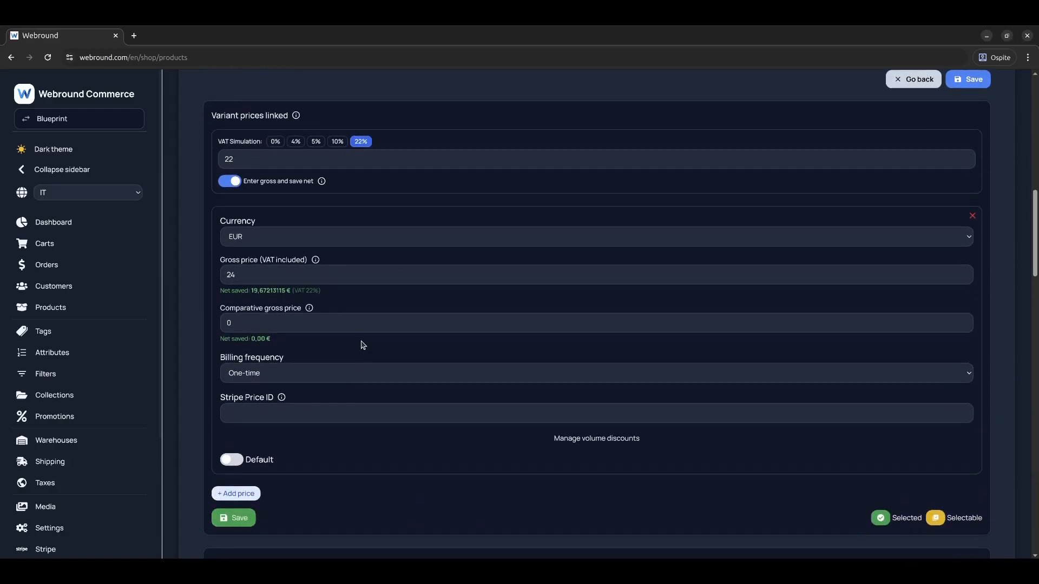
{"action": "left_click", "coordinate": [242, 462]}
{"action": "left_click", "coordinate": [240, 524]}
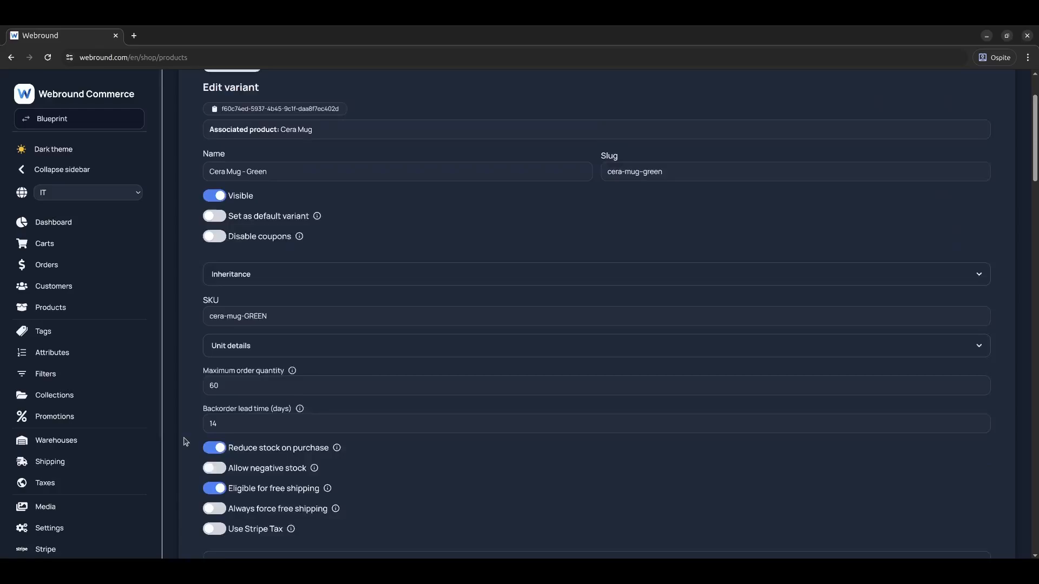
{"action": "left_click", "coordinate": [211, 89]}
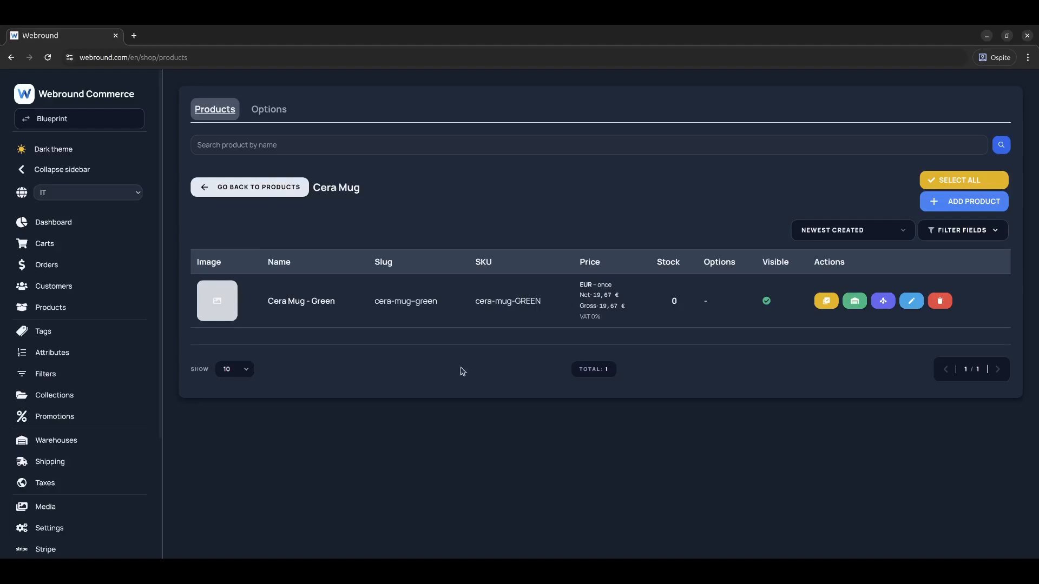
Start a new tax zone named "Italian zone" with Italy as its country.
{"action": "left_click", "coordinate": [41, 491]}
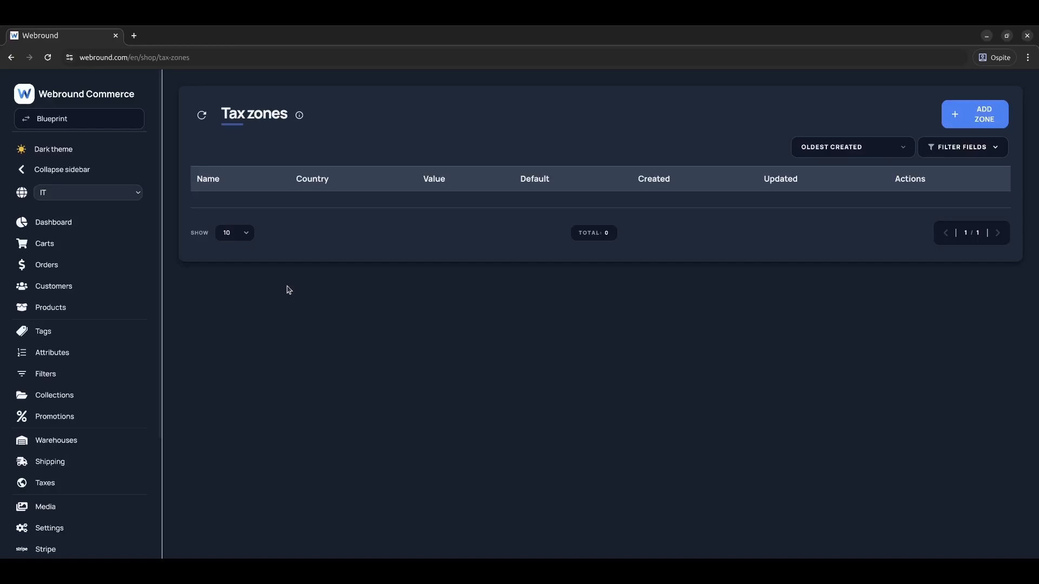
{"action": "left_click", "coordinate": [966, 117]}
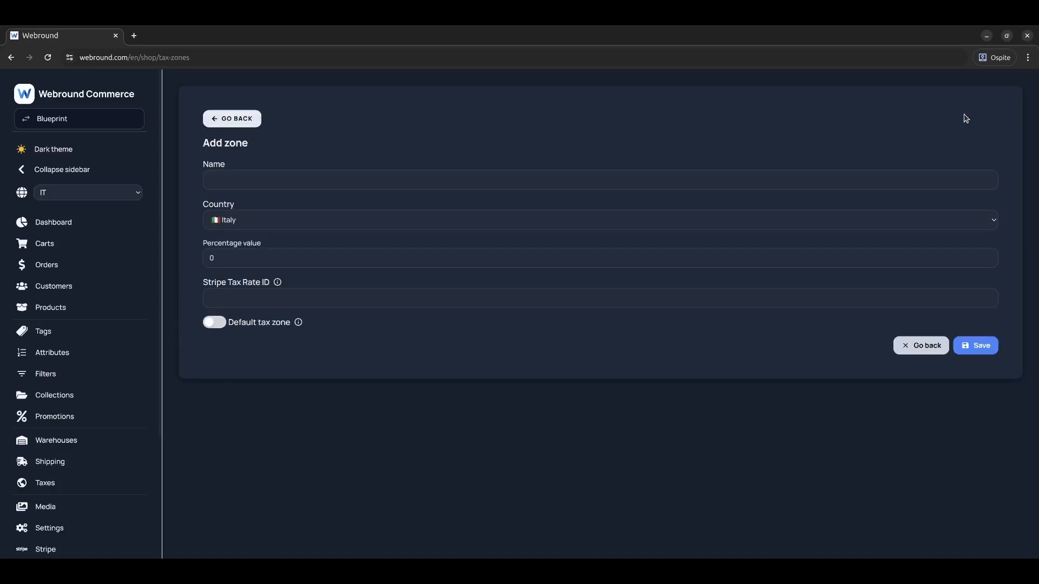
{"action": "left_click", "coordinate": [408, 176]}
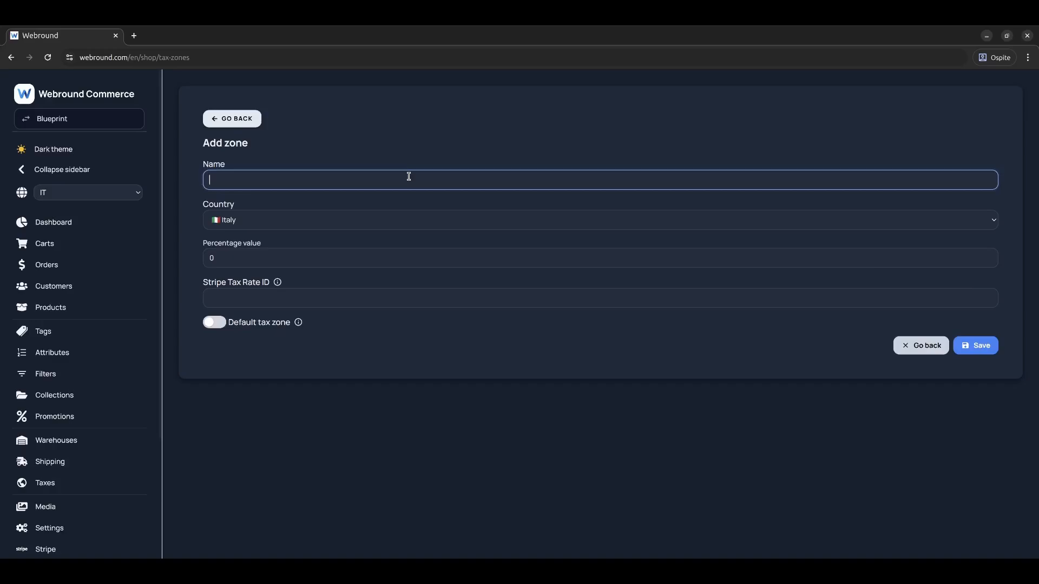
{"action": "type", "text": "Italian zone"}
{"action": "left_click", "coordinate": [402, 161]}
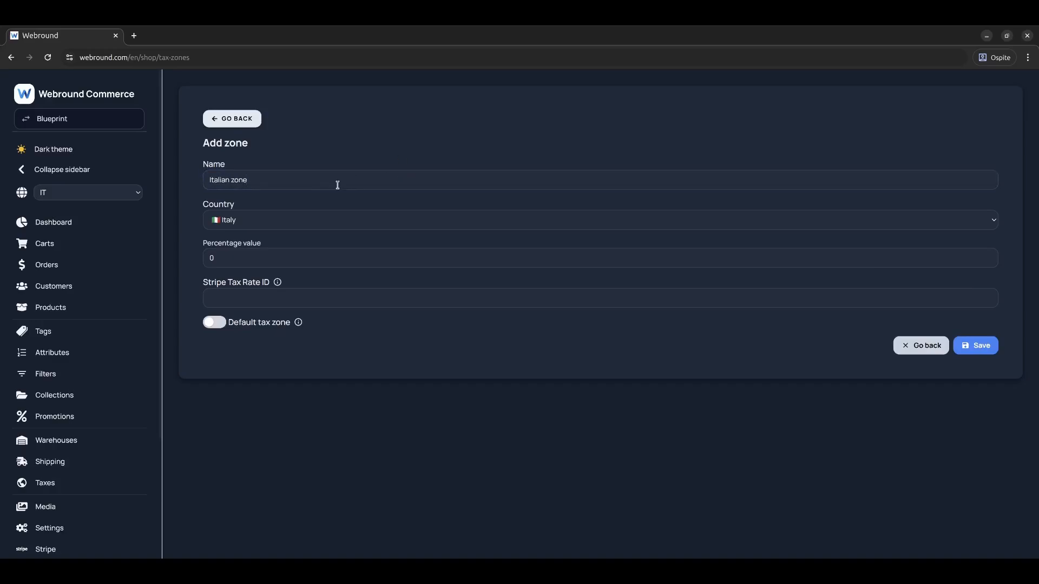
{"action": "left_click", "coordinate": [281, 223]}
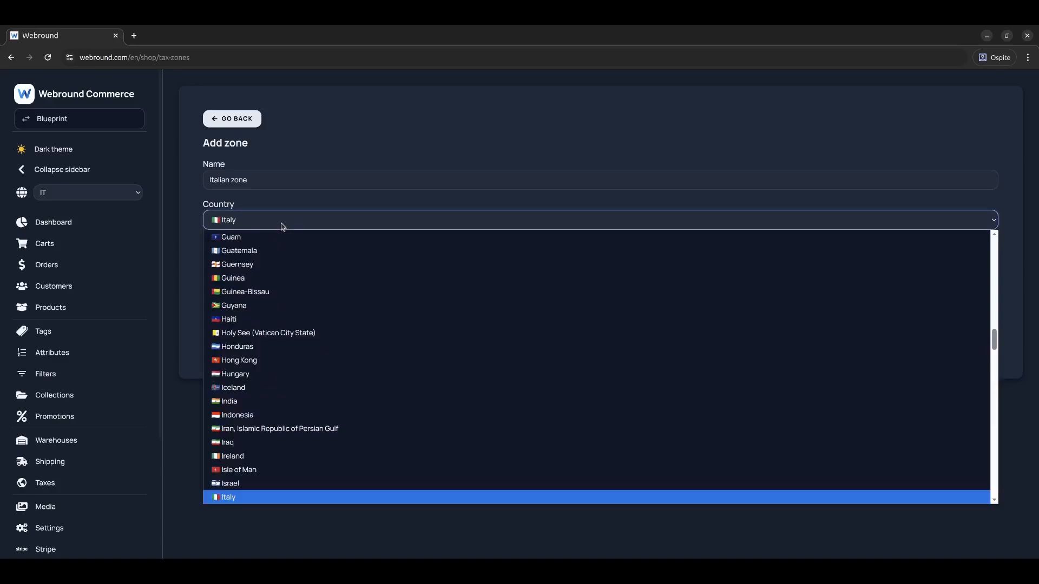
{"action": "key", "text": "Return"}
Set the tax zone's percentage value to 22 and extend its name to "Italian zone - 22".
{"action": "left_click", "coordinate": [242, 256]}
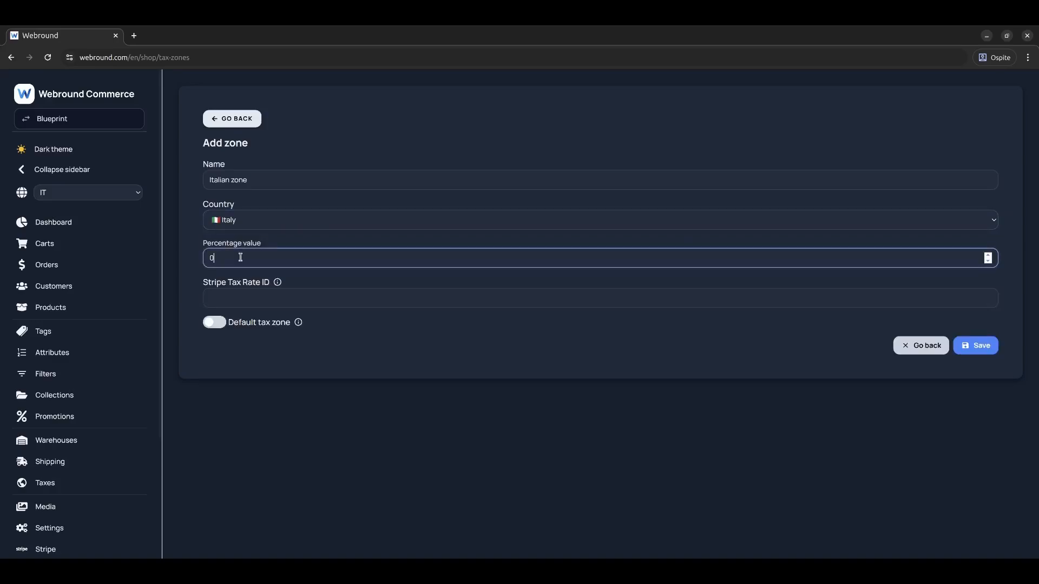
{"action": "type", "text": "22"}
{"action": "left_click", "coordinate": [236, 275]}
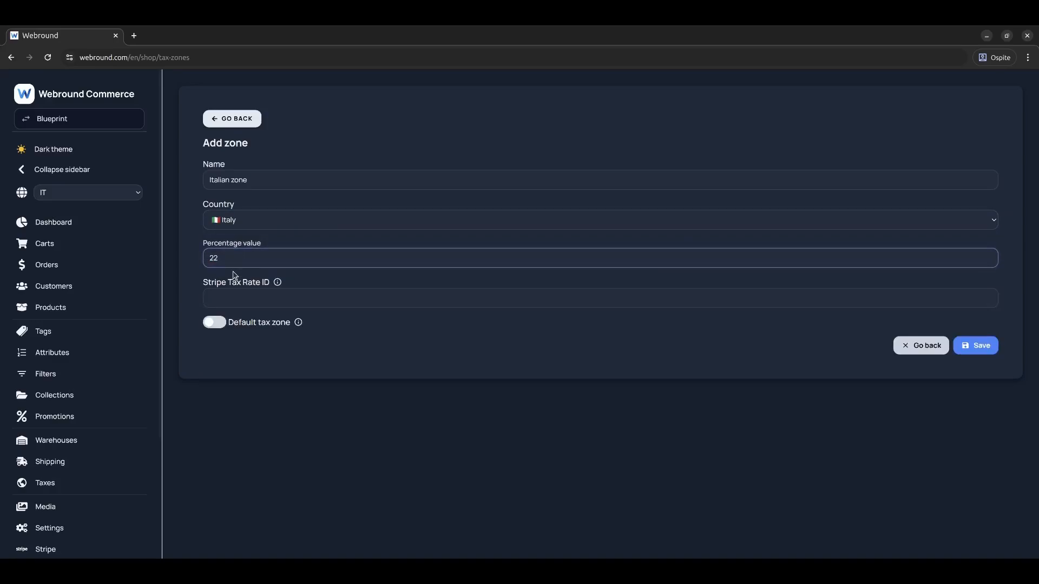
{"action": "left_click", "coordinate": [276, 179]}
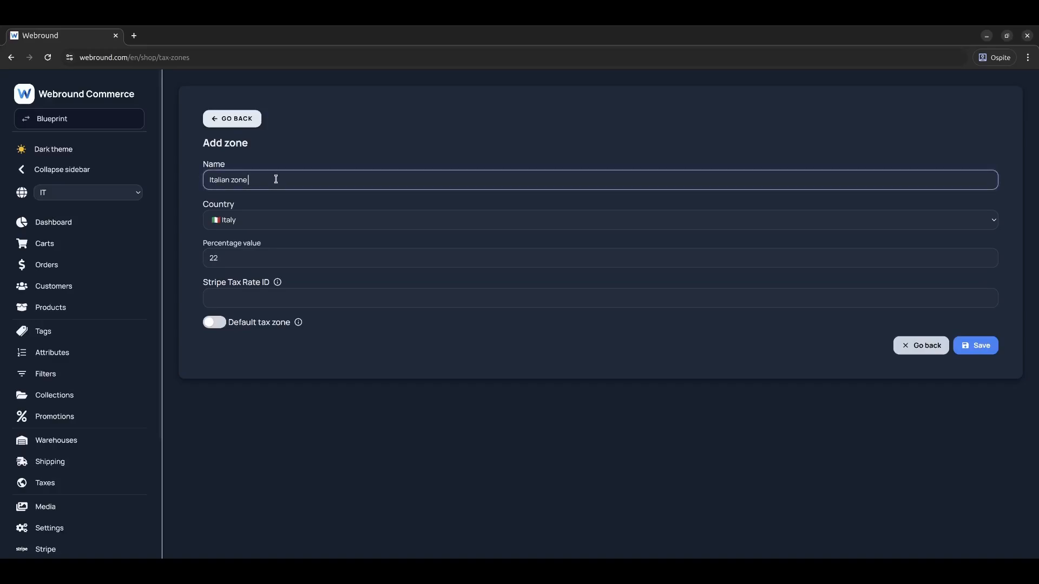
{"action": "type", "text": "- 22"}
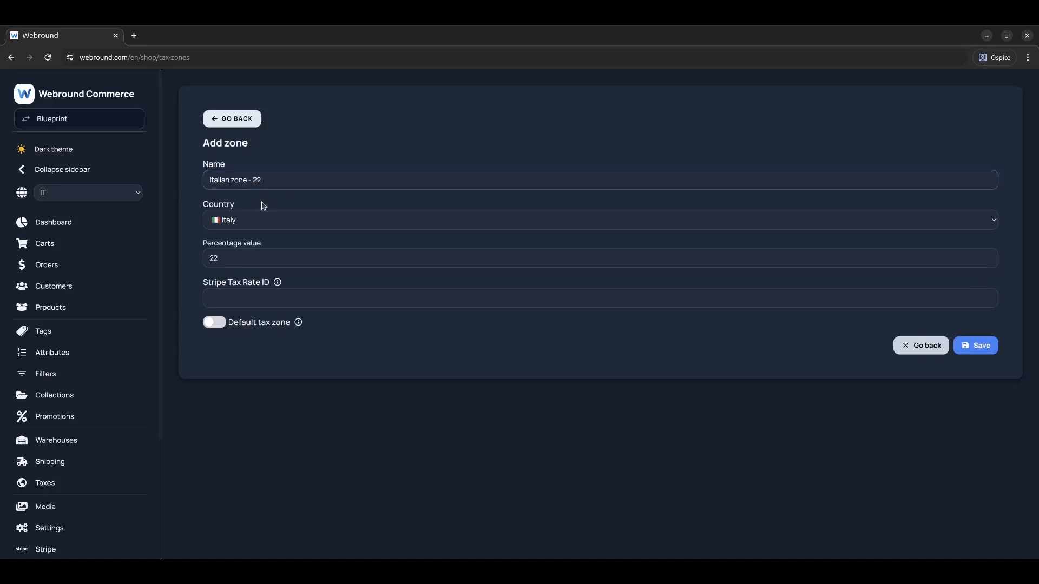
{"action": "left_click", "coordinate": [264, 206]}
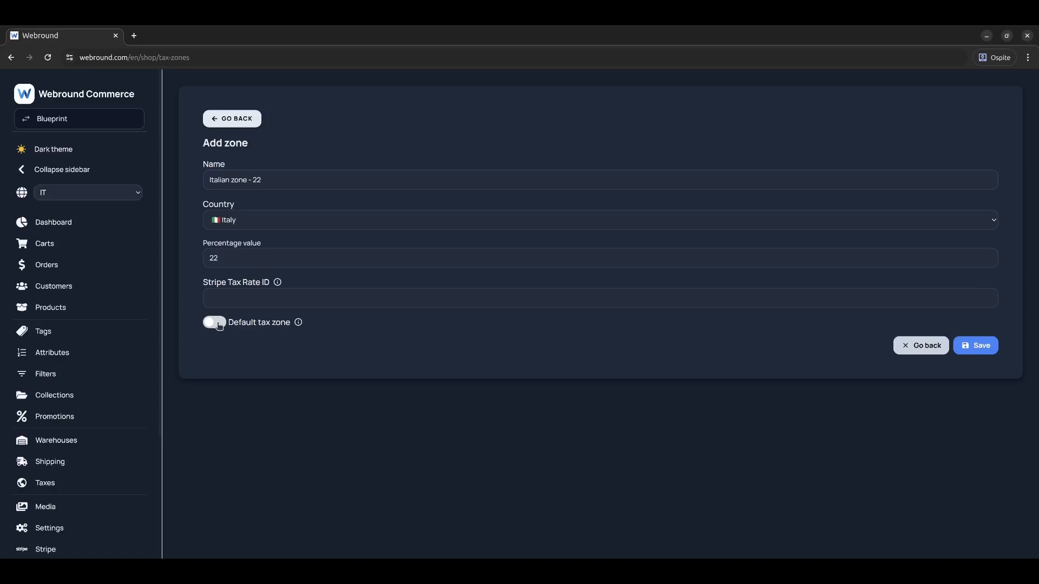
Make the zone the default tax zone, save it and return to the tax zone list.
{"action": "left_click", "coordinate": [219, 324]}
{"action": "left_click", "coordinate": [990, 354]}
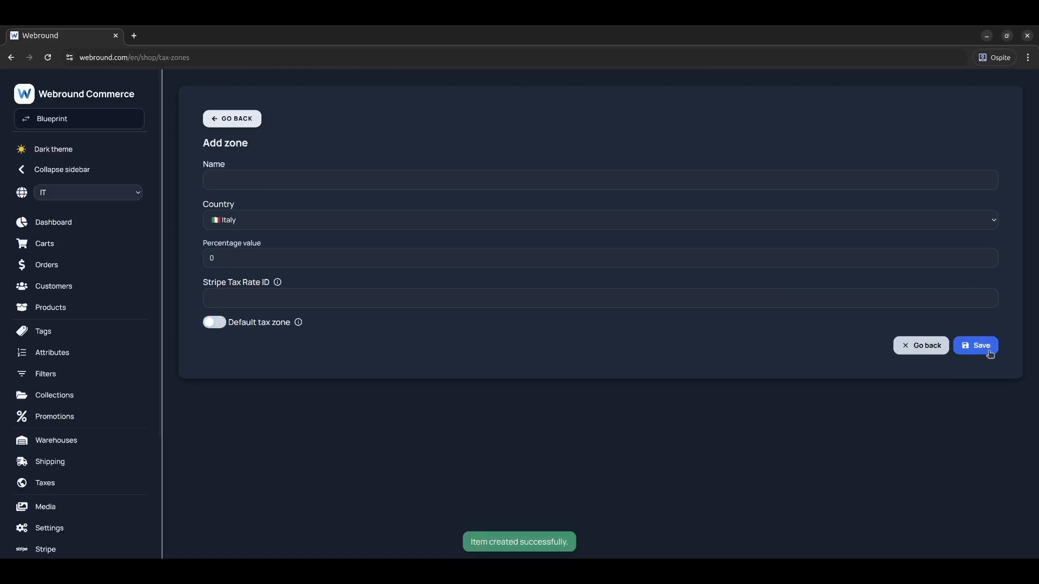
{"action": "left_click", "coordinate": [926, 354]}
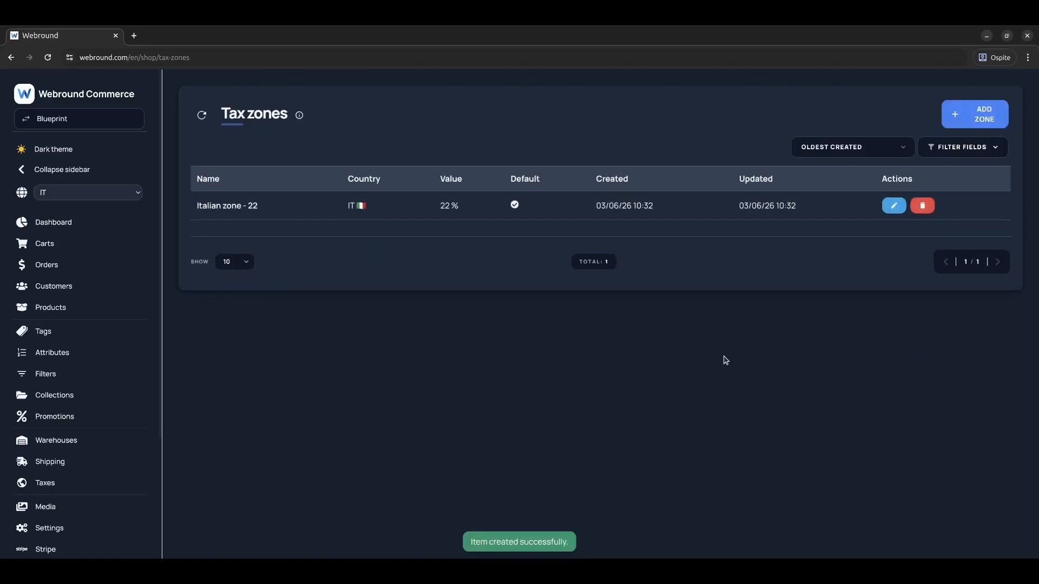
Link the "Italian zone - 22" tax zone to the Cera Mug product and save the link.
{"action": "left_click", "coordinate": [50, 308]}
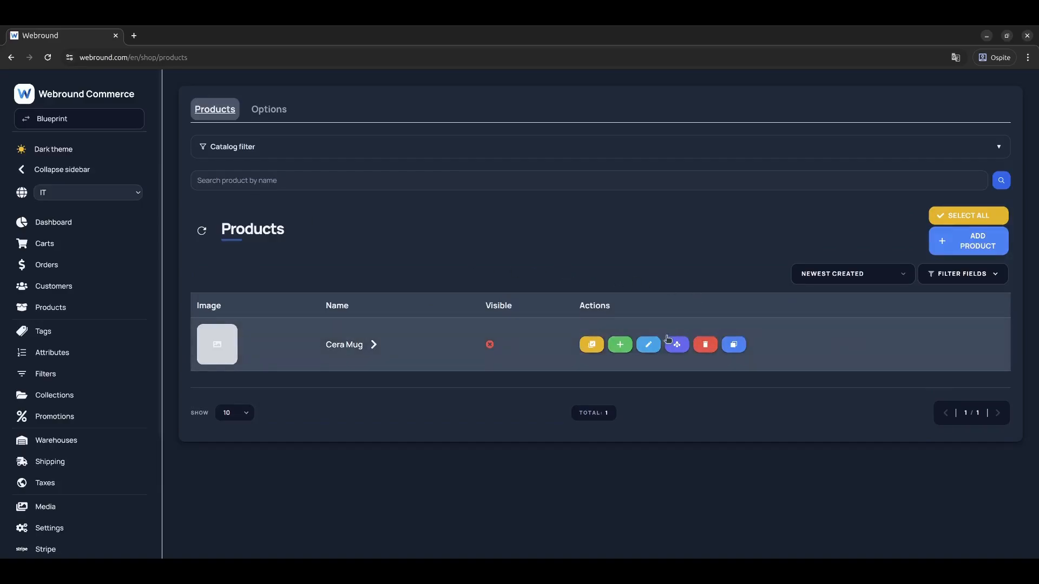
{"action": "left_click", "coordinate": [645, 344]}
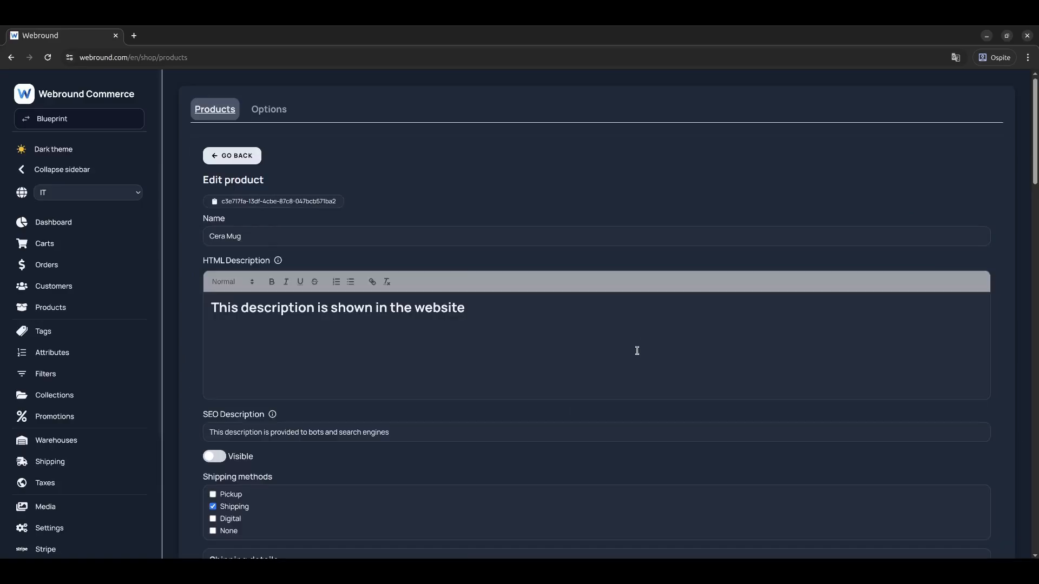
{"action": "scroll", "coordinate": [637, 351], "scroll_direction": "down", "scroll_amount": 8}
{"action": "scroll", "coordinate": [636, 354], "scroll_direction": "down", "scroll_amount": 8}
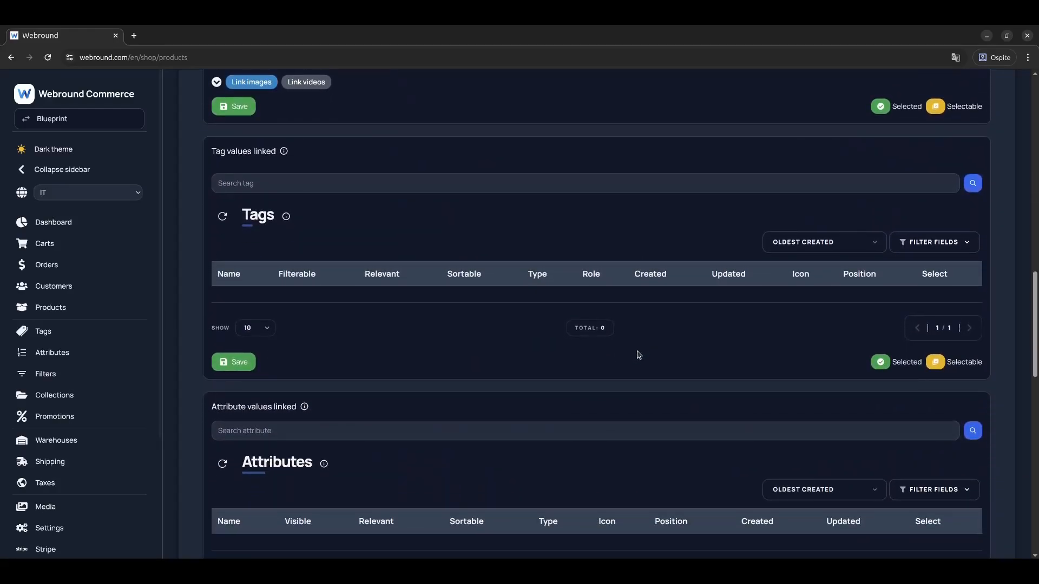
{"action": "scroll", "coordinate": [639, 355], "scroll_direction": "down", "scroll_amount": 7}
{"action": "scroll", "coordinate": [638, 355], "scroll_direction": "down", "scroll_amount": 8}
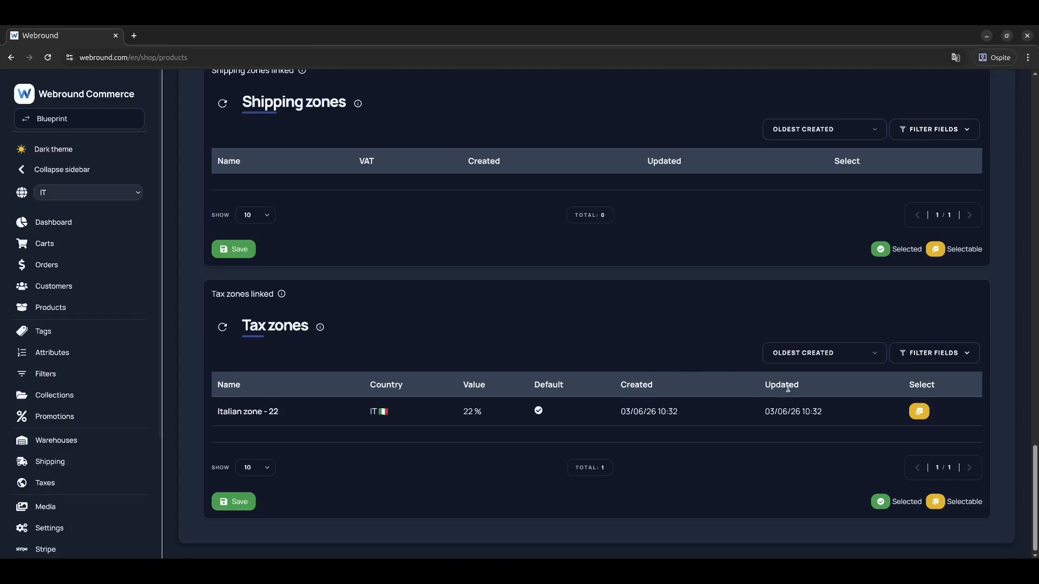
{"action": "left_click", "coordinate": [929, 418]}
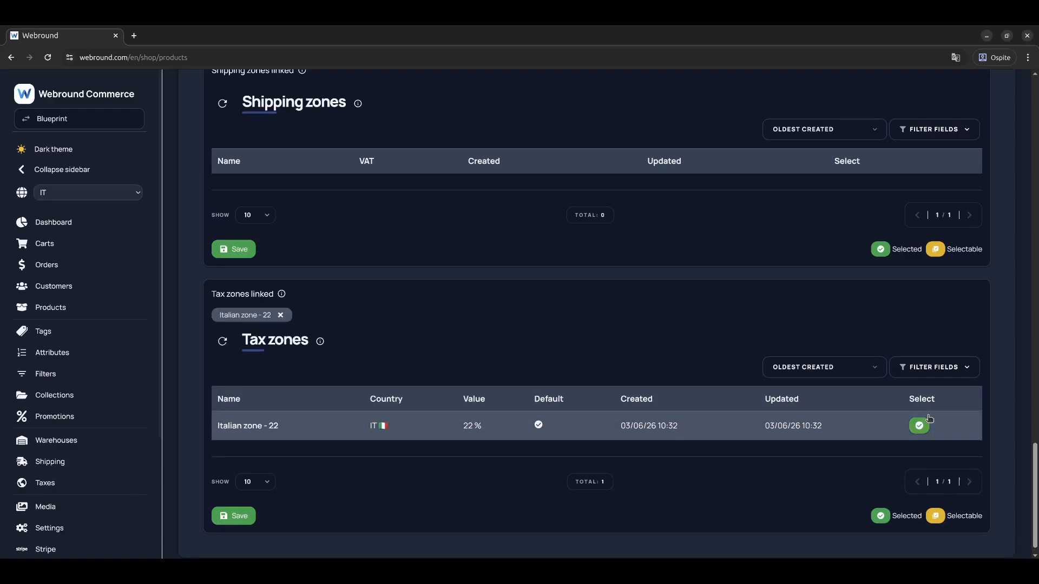
{"action": "left_click", "coordinate": [226, 518]}
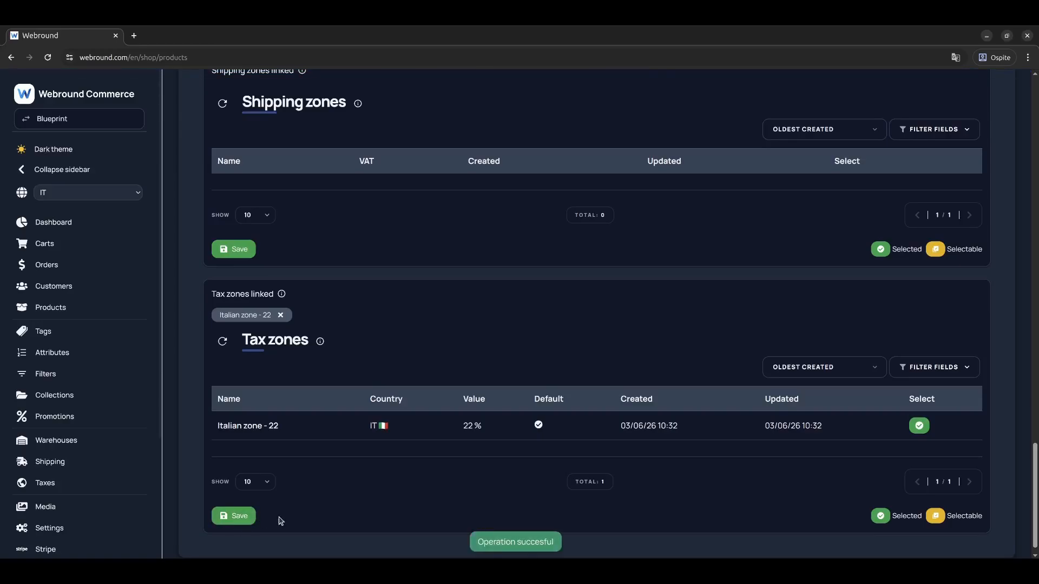
Leave the product editor and open the Cera Mug variant list.
{"action": "scroll", "coordinate": [205, 483], "scroll_direction": "up", "scroll_amount": 9}
{"action": "scroll", "coordinate": [205, 483], "scroll_direction": "up", "scroll_amount": 20}
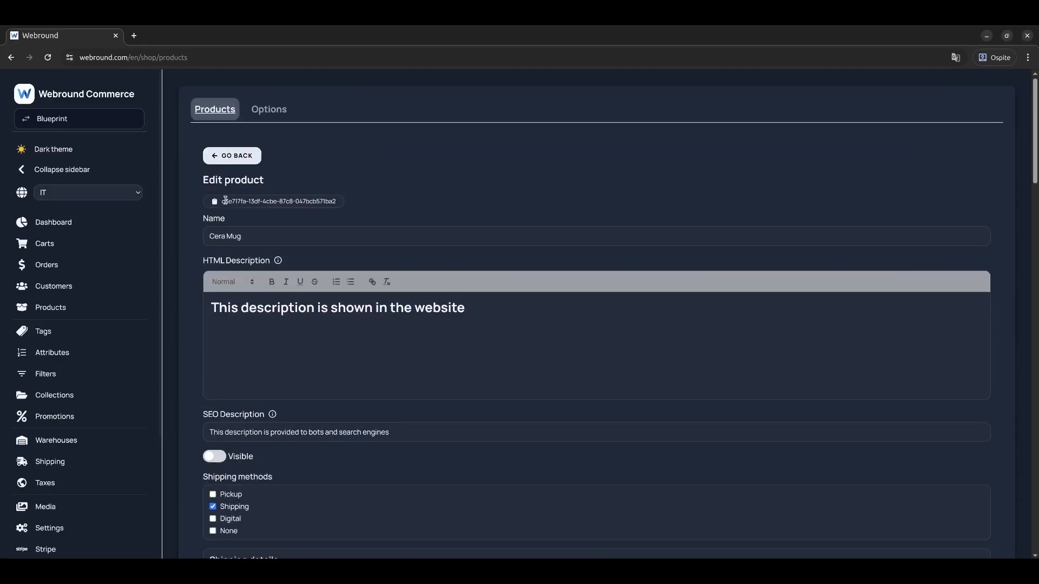
{"action": "left_click", "coordinate": [232, 156]}
{"action": "left_click", "coordinate": [354, 346]}
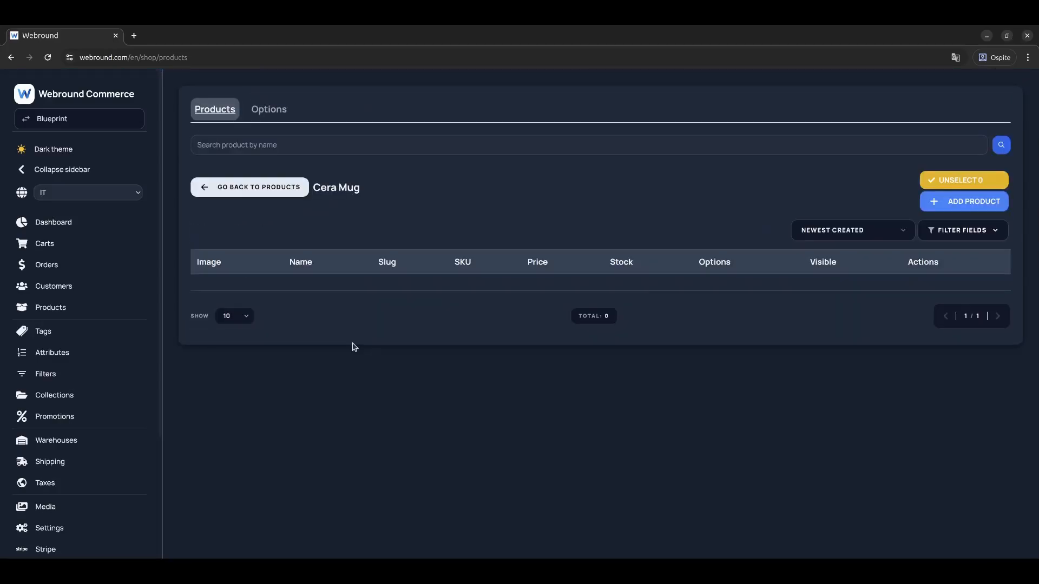